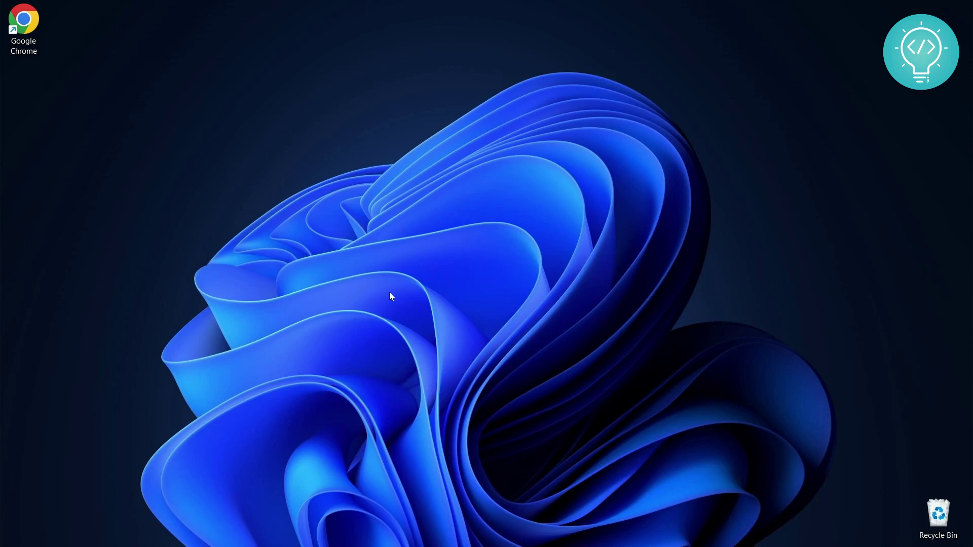
# Launch Command Prompt by searching 'cmd' from the Start menu
pyautogui.press('super')
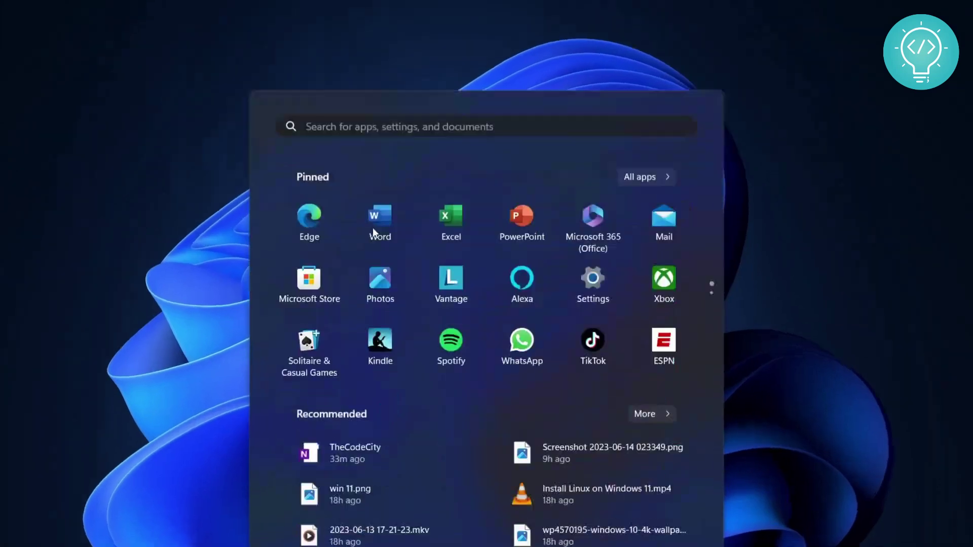
pyautogui.write('cmd')
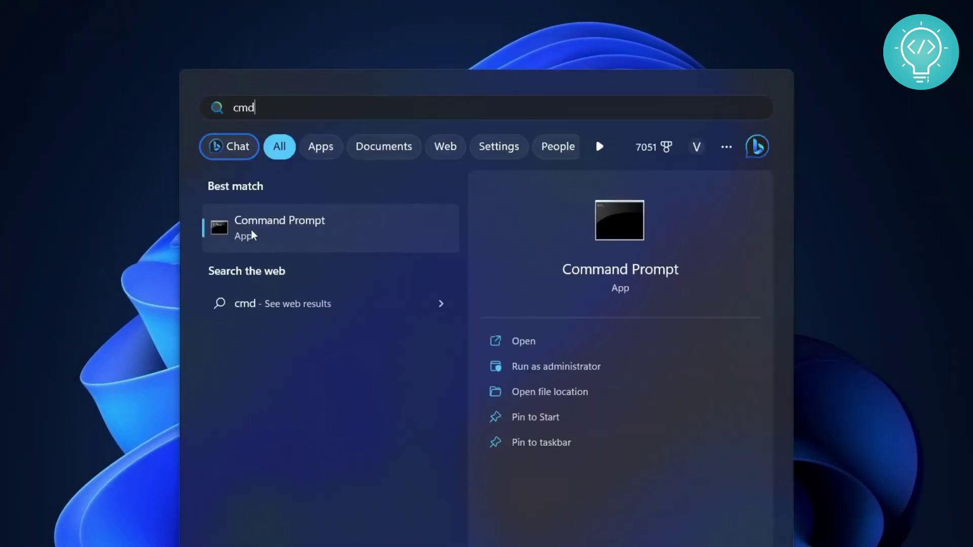
pyautogui.click(270, 228)
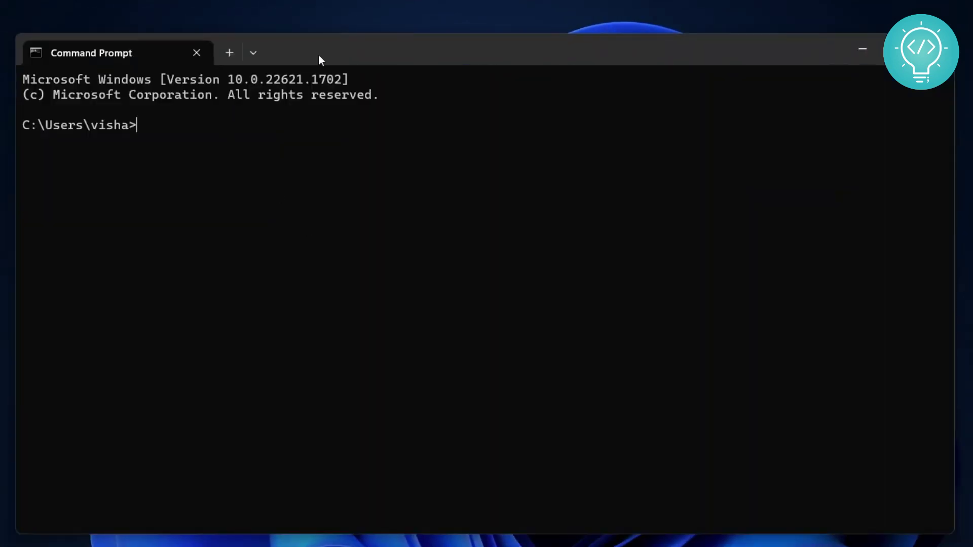
pyautogui.write('ws')
pyautogui.write('l -l -')
pyautogui.write('o')
# Run wsl -l -o and highlight Ubuntu-22.04 among the installable distributions
pyautogui.press('Return')
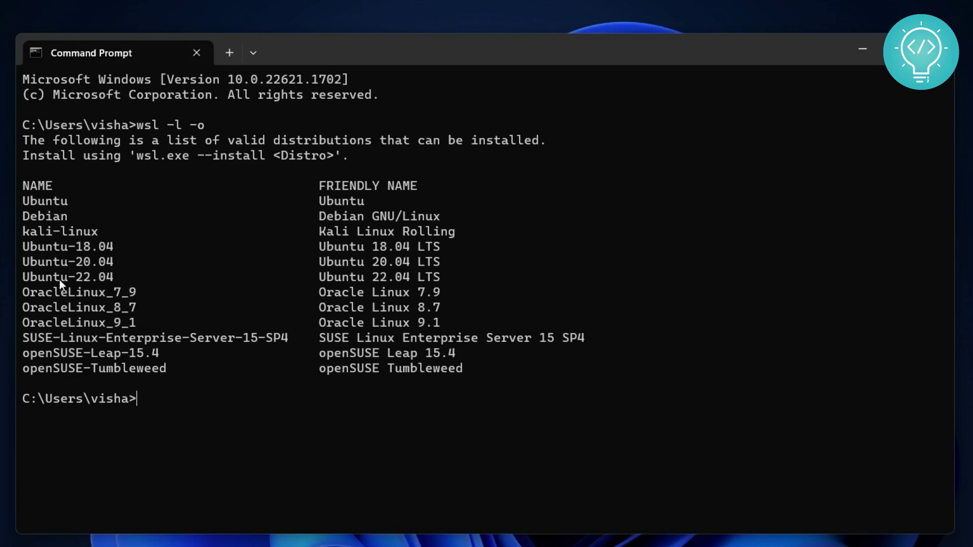
pyautogui.moveTo(24, 277); pyautogui.dragTo(108, 274)
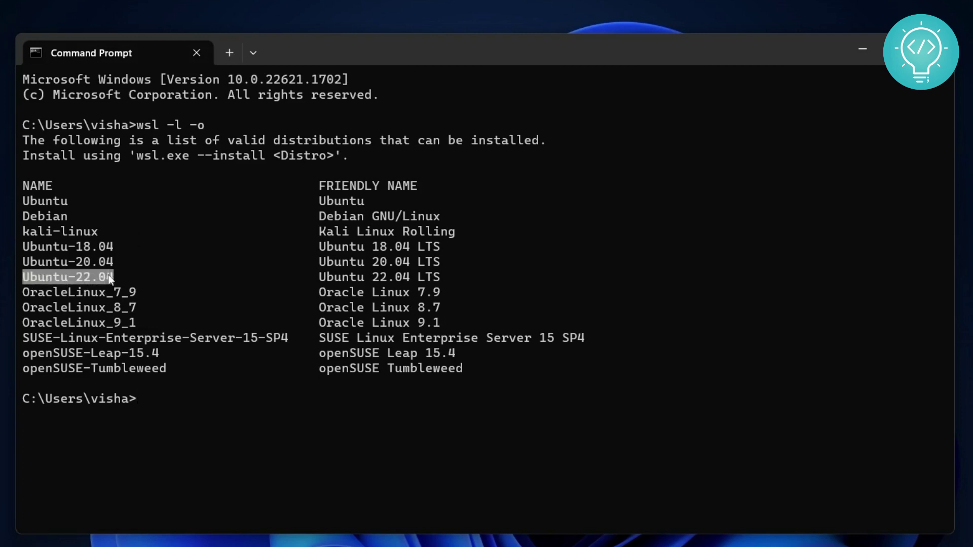
pyautogui.click(174, 381)
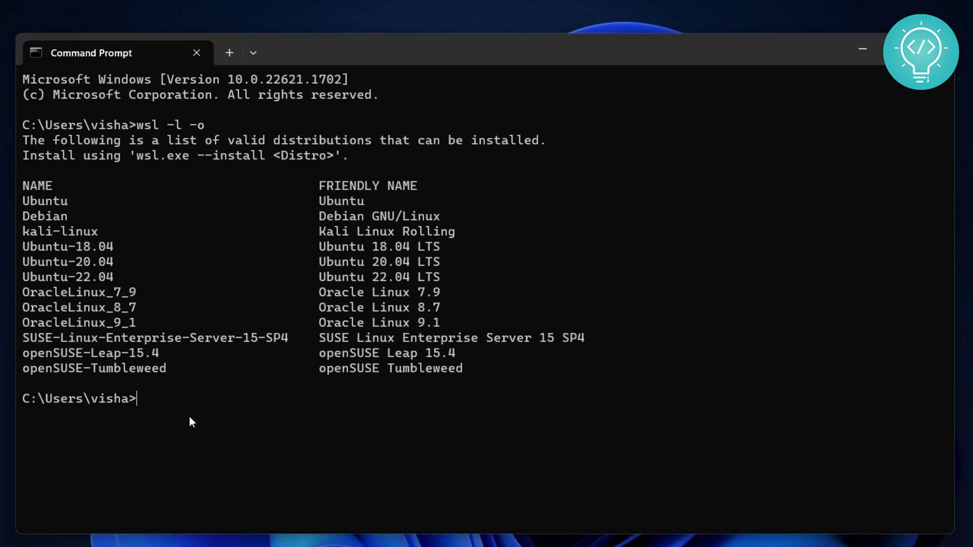
pyautogui.write('wsl --instal')
pyautogui.write('l --')
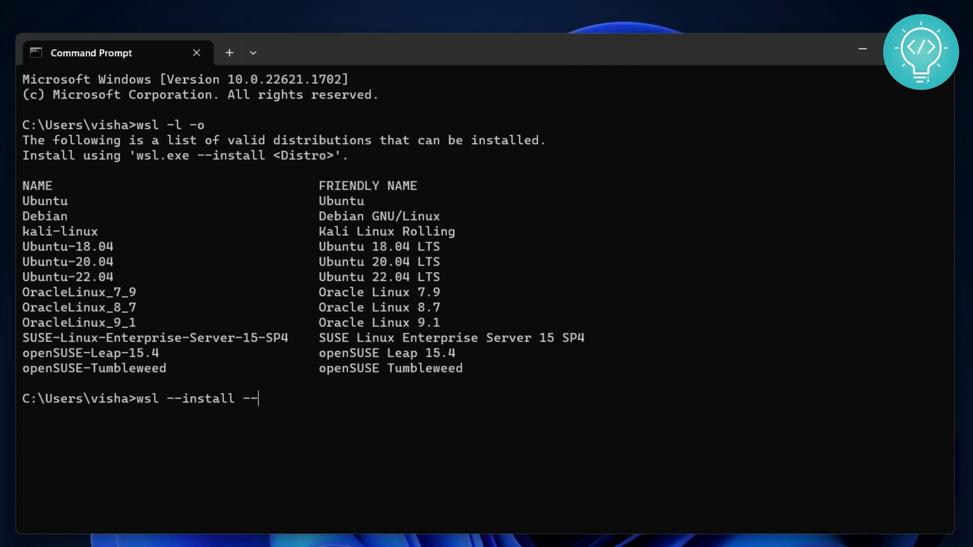
pyautogui.write('distribution ')
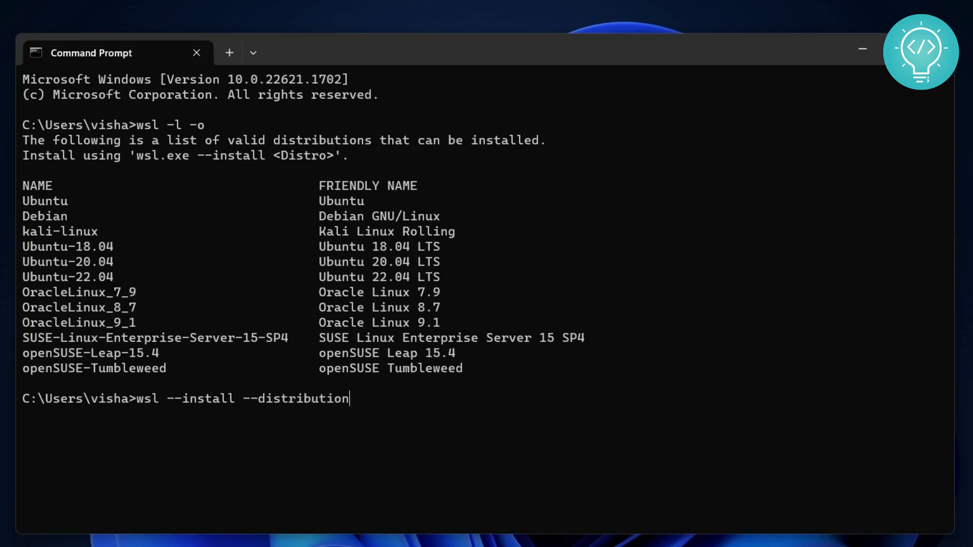
pyautogui.write('Ubuntu-22.04')
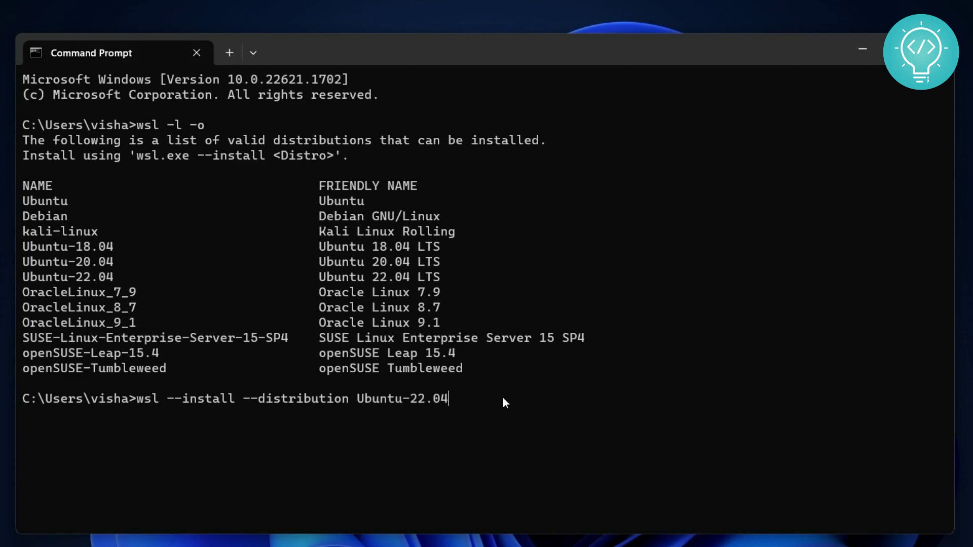
# Run wsl --install --distribution Ubuntu-22.04 and wait for the username prompt
pyautogui.press('Return')
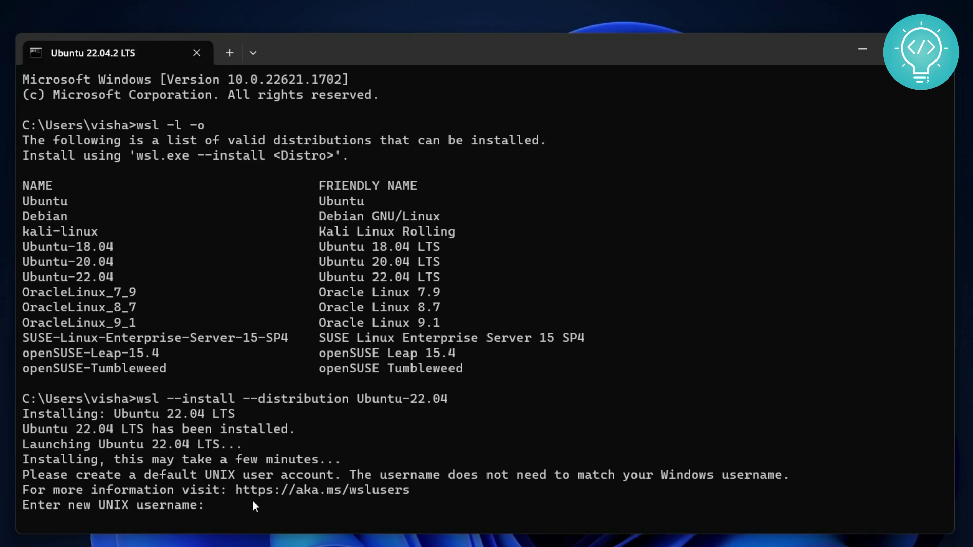
pyautogui.write('tomc')
pyautogui.write('at')
# Enter a UNIX username and password, then highlight 'Installation successful!'
pyautogui.press('Return')
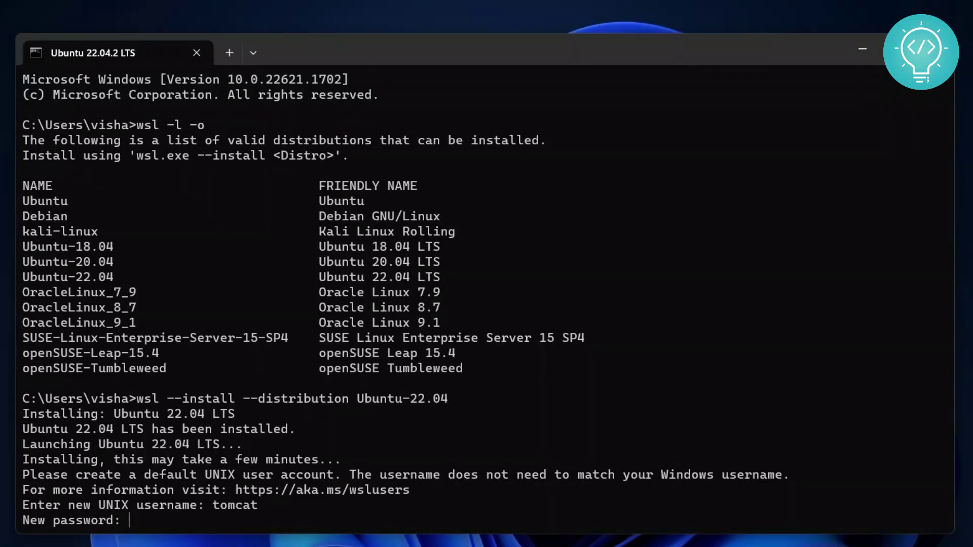
pyautogui.press('Return')
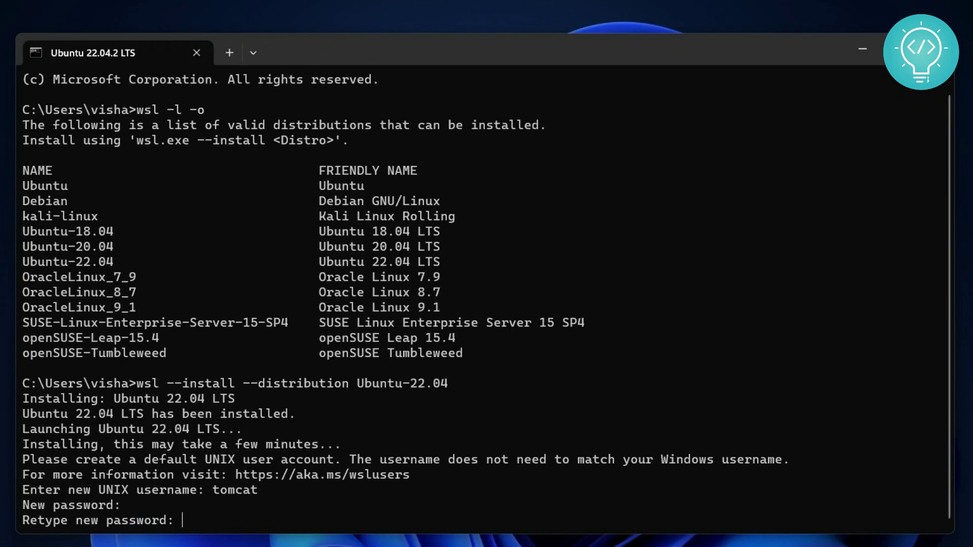
pyautogui.press('Return')
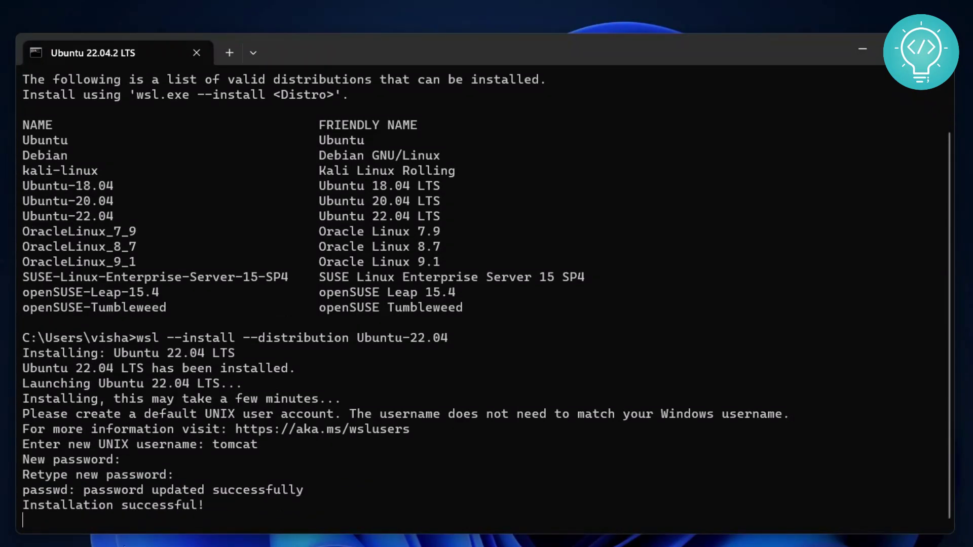
pyautogui.moveTo(26, 503); pyautogui.dragTo(199, 500)
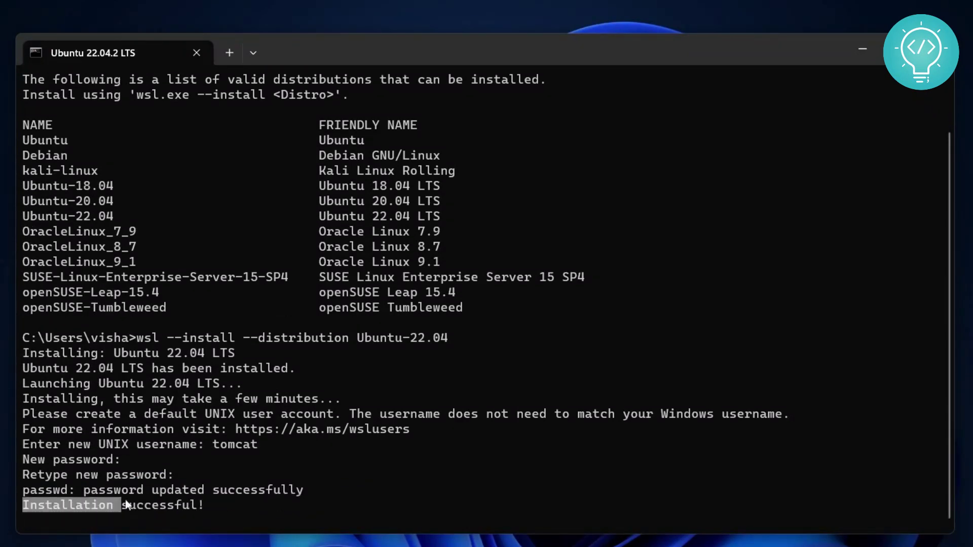
pyautogui.click(214, 507)
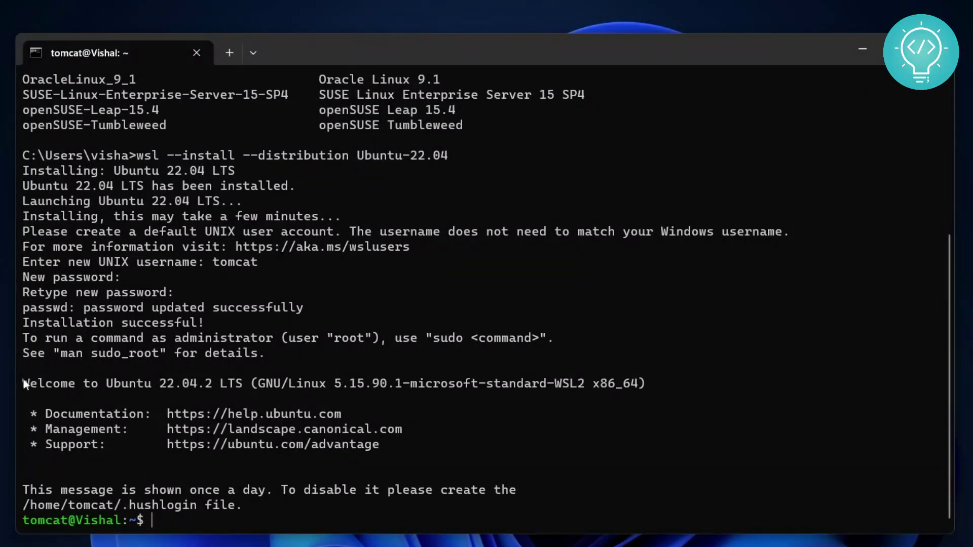
pyautogui.moveTo(24, 379); pyautogui.dragTo(236, 385)
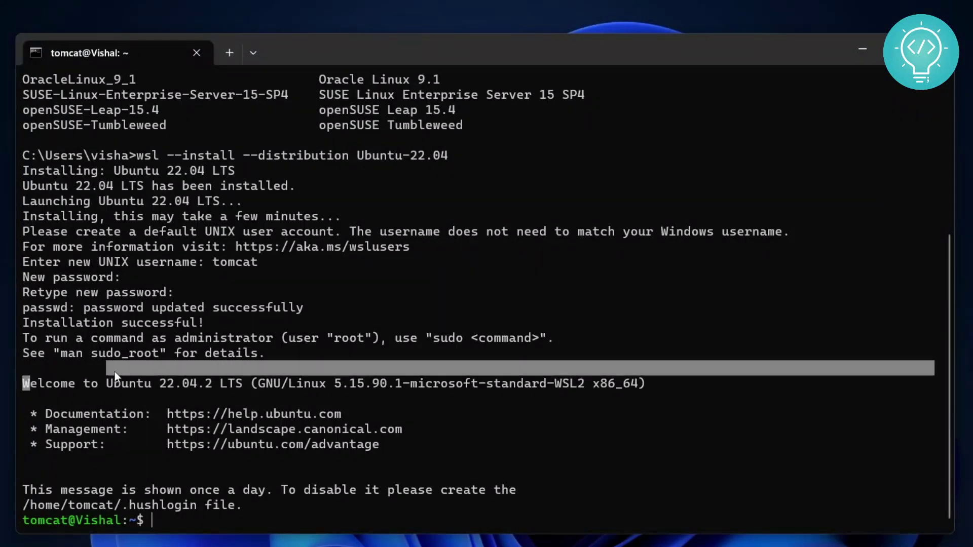
pyautogui.click(226, 385)
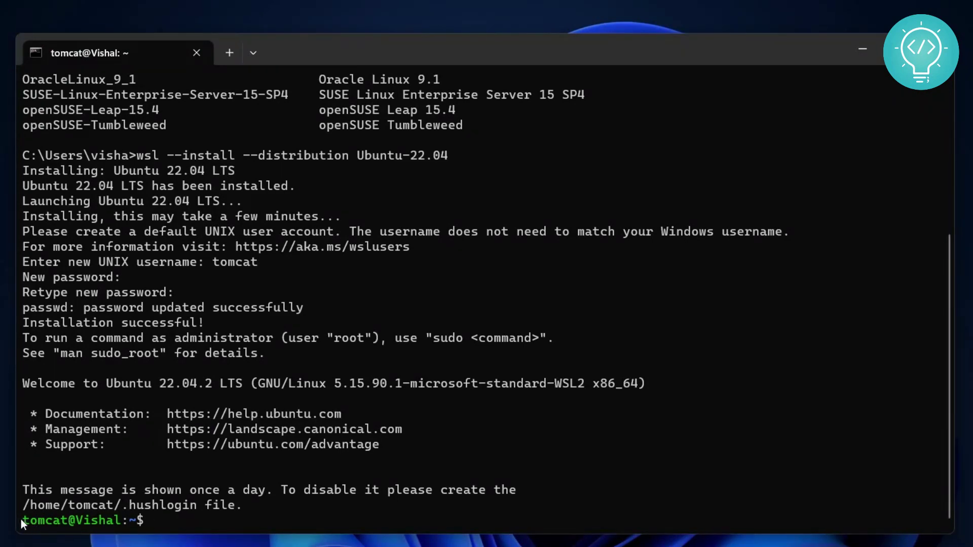
pyautogui.moveTo(21, 519); pyautogui.dragTo(84, 518)
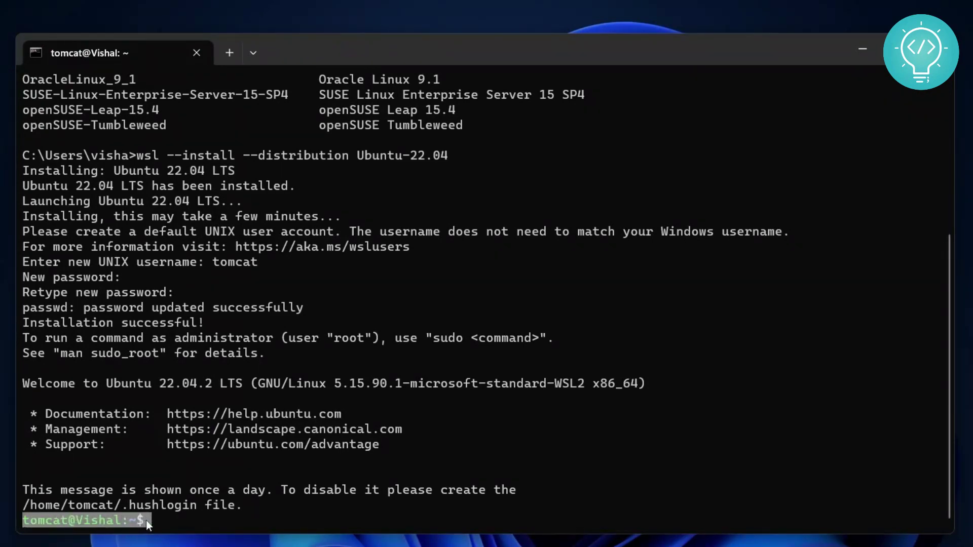
pyautogui.click(169, 521)
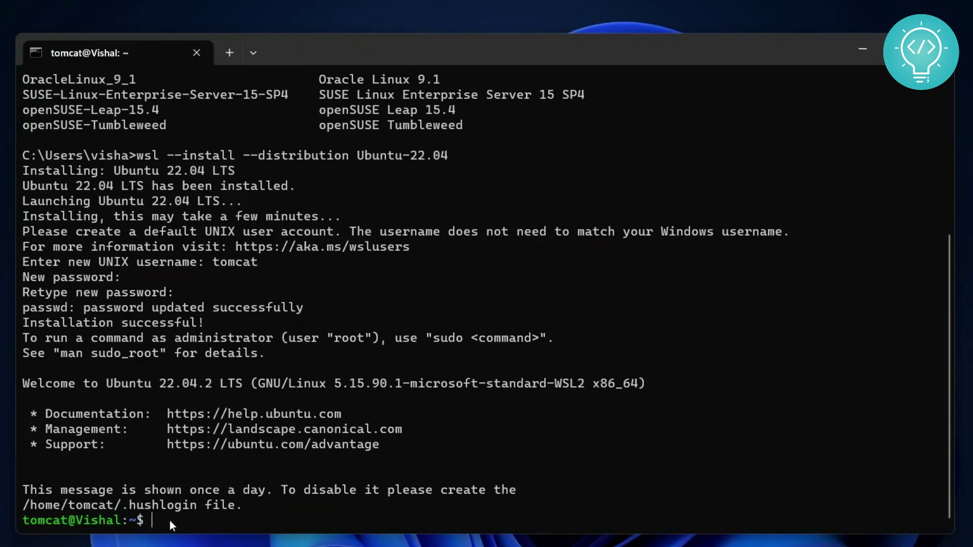
pyautogui.write('top')
# Run top, then cat /etc/*-release to show Ubuntu 22.04.2 LTS (Jammy Jellyfish)
pyautogui.press('Return')
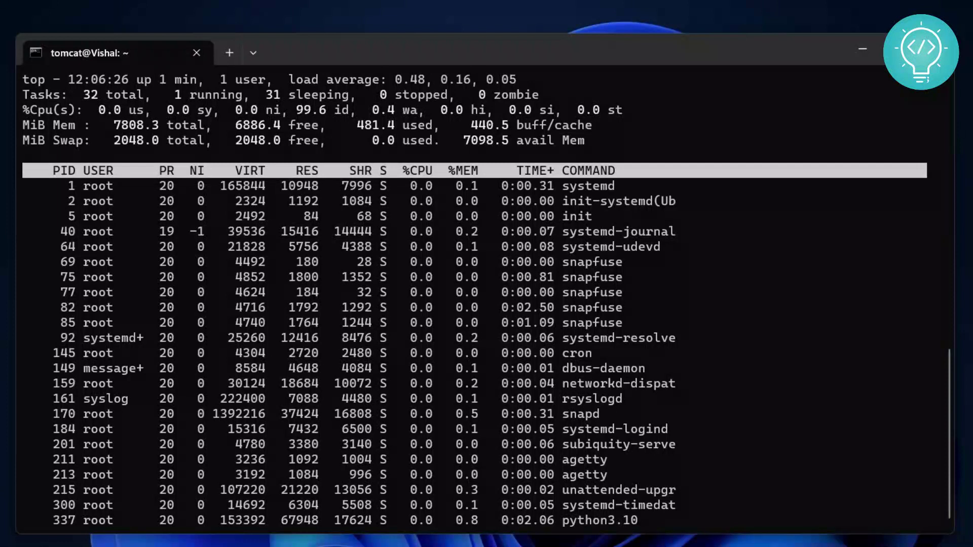
pyautogui.write('q')
pyautogui.write('cat ')
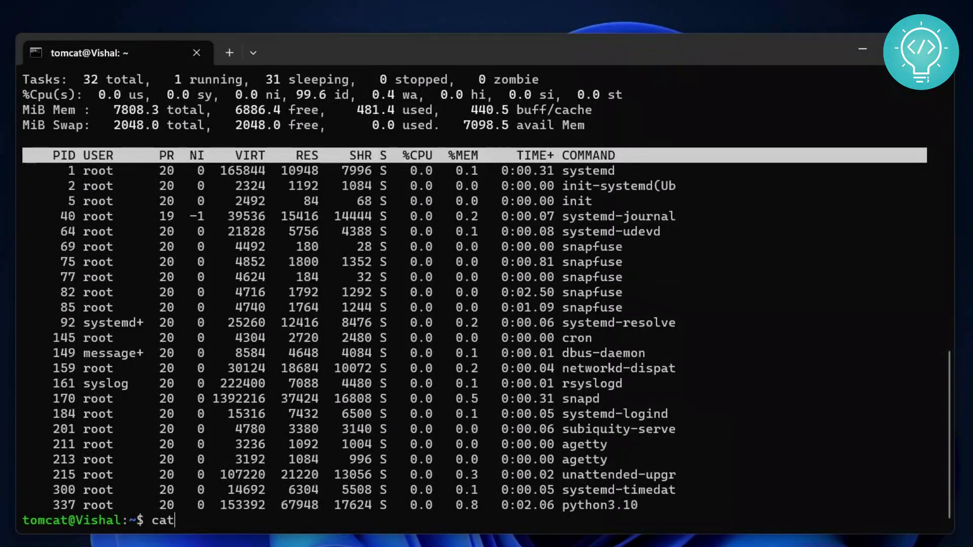
pyautogui.write('/etc')
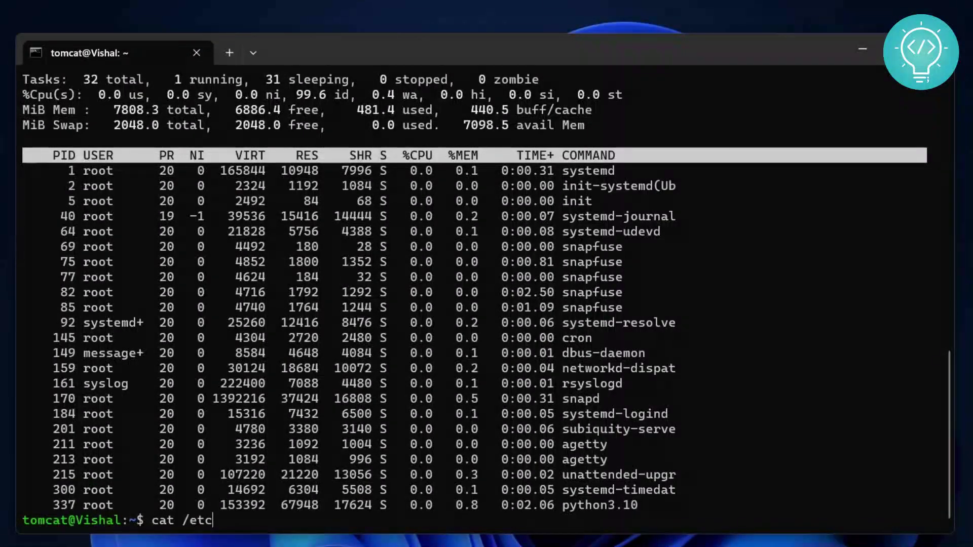
pyautogui.write('/*-releas')
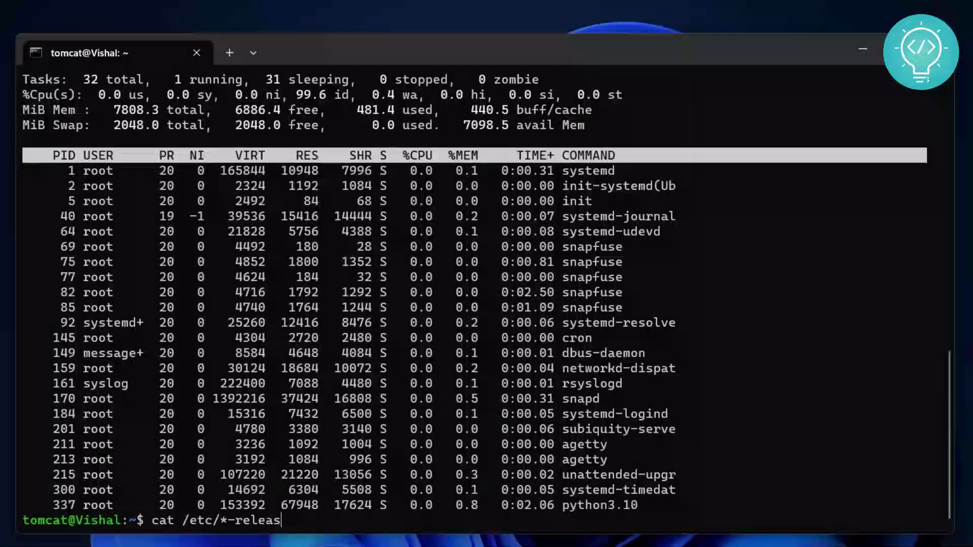
pyautogui.write('e')
pyautogui.press('Return')
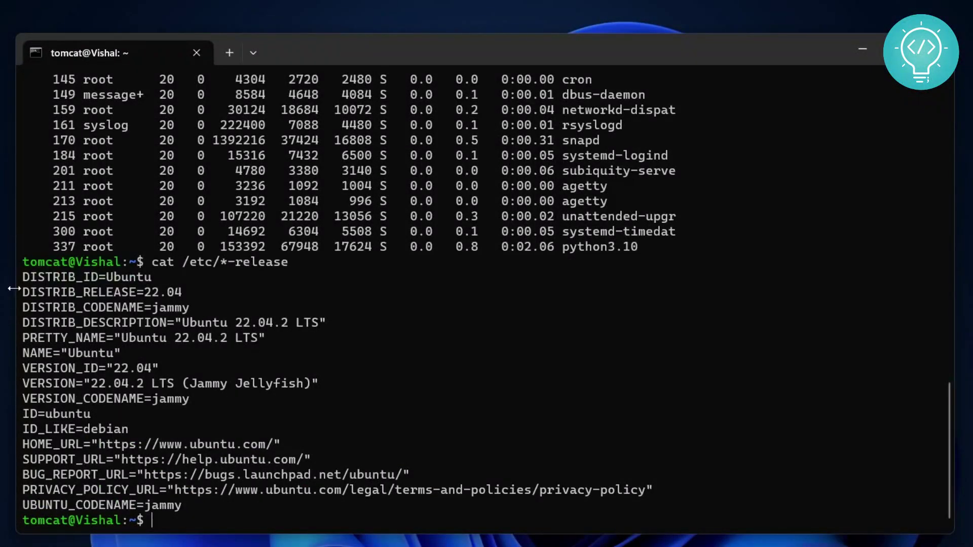
pyautogui.moveTo(22, 276); pyautogui.dragTo(222, 501)
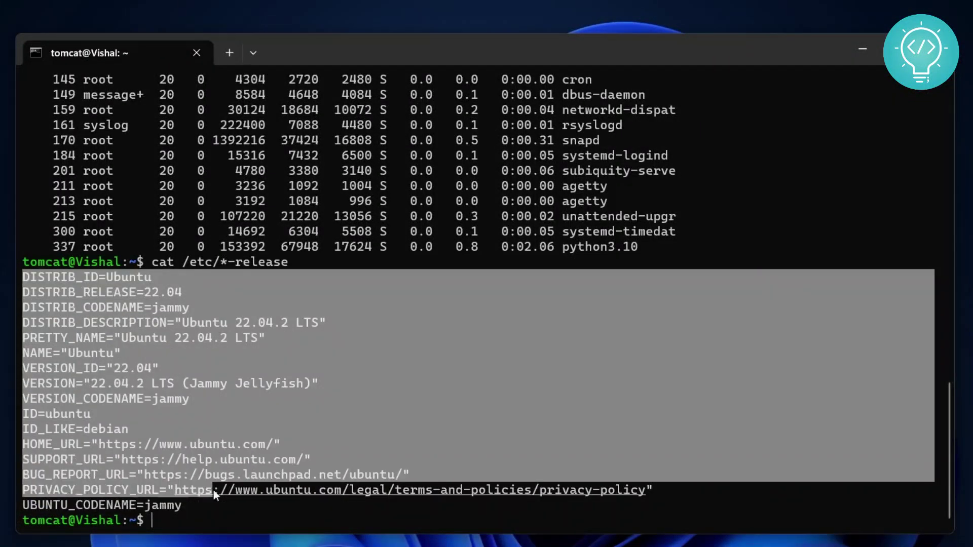
pyautogui.click(397, 292)
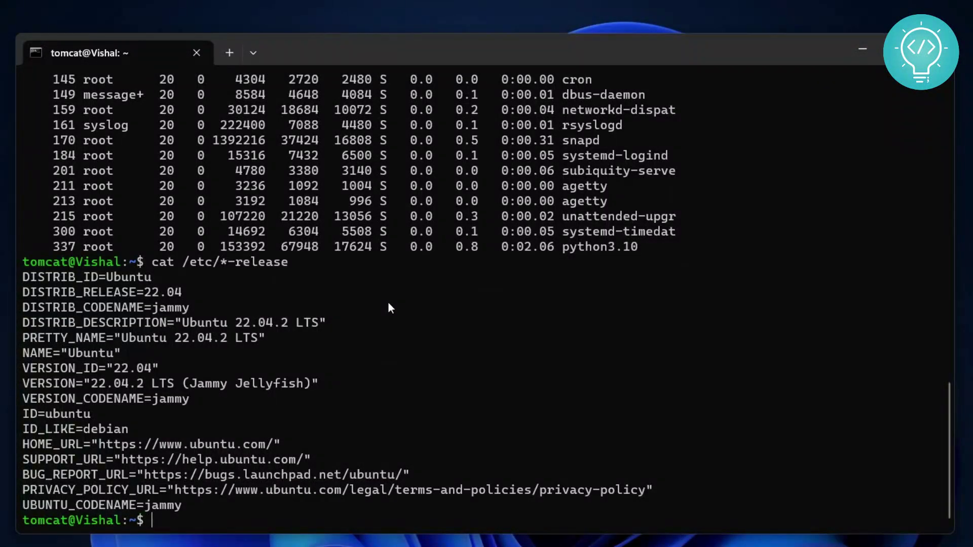
pyautogui.write('exit')
# Exit Ubuntu to the Windows prompt, then exit again to close Command Prompt
pyautogui.press('Return')
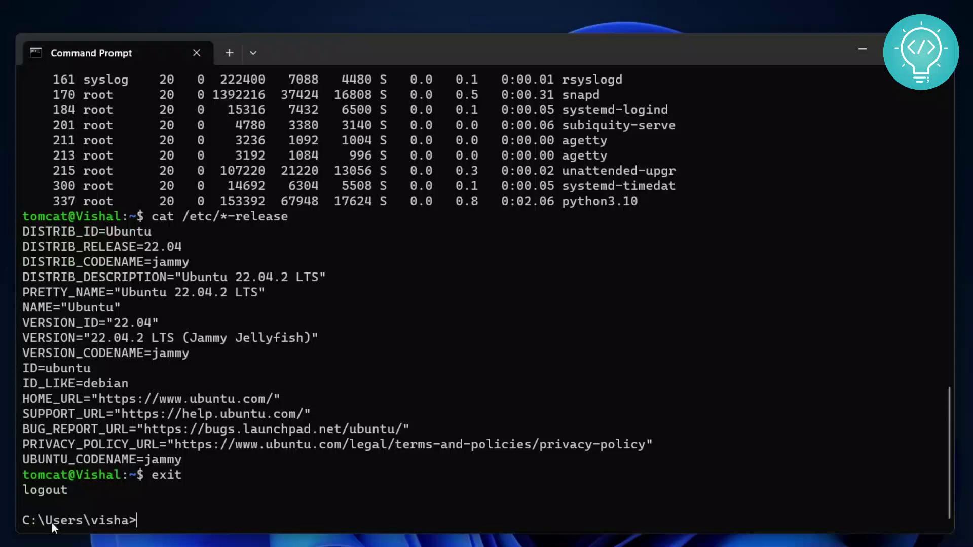
pyautogui.moveTo(69, 490); pyautogui.dragTo(16, 470)
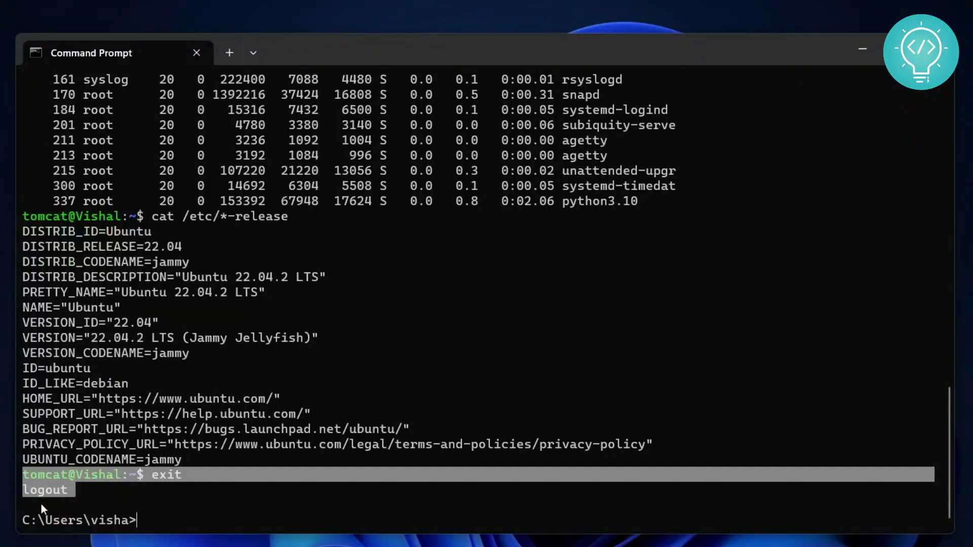
pyautogui.moveTo(23, 523); pyautogui.dragTo(105, 526)
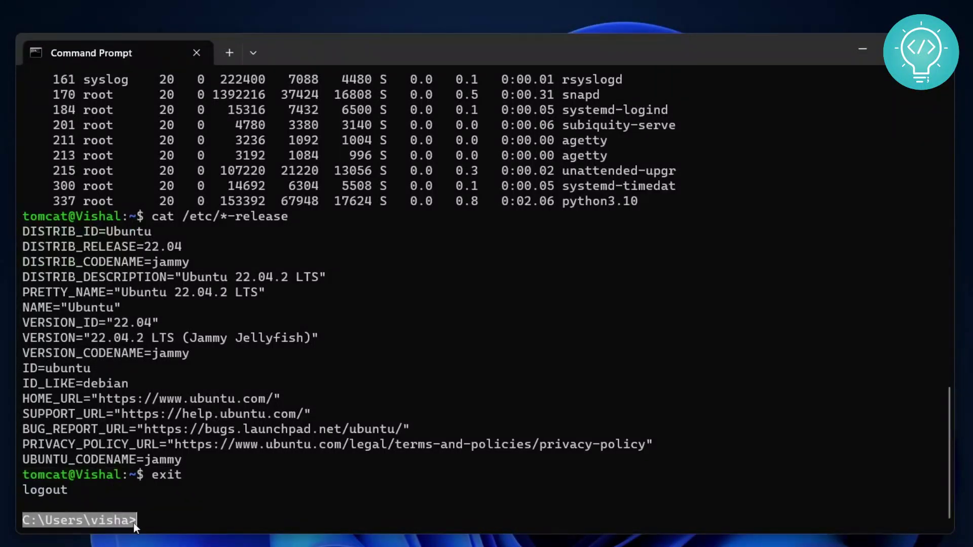
pyautogui.click(194, 532)
pyautogui.write('exit')
pyautogui.press('Return')
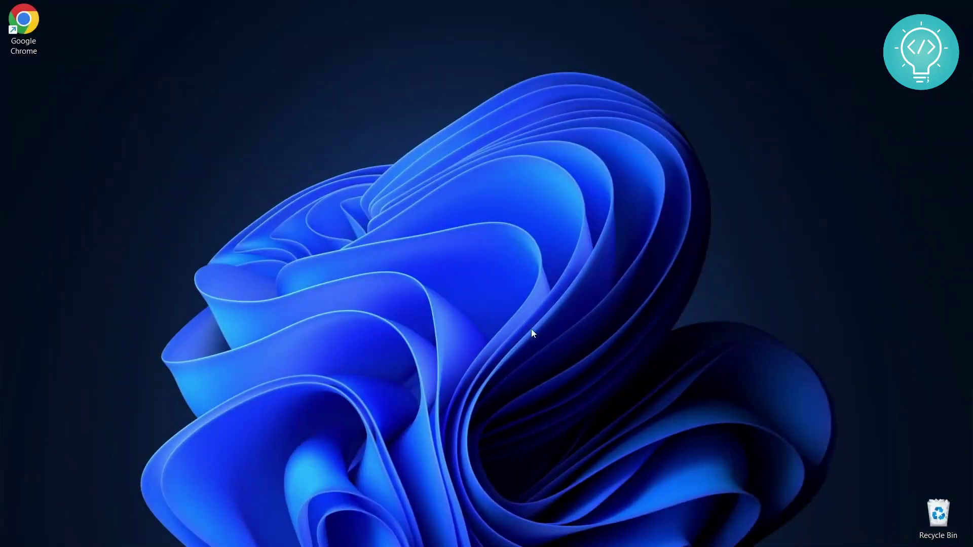
# Search 'ubuntu' in the Start menu to show Ubuntu 22.04.2 LTS
pyautogui.press('super')
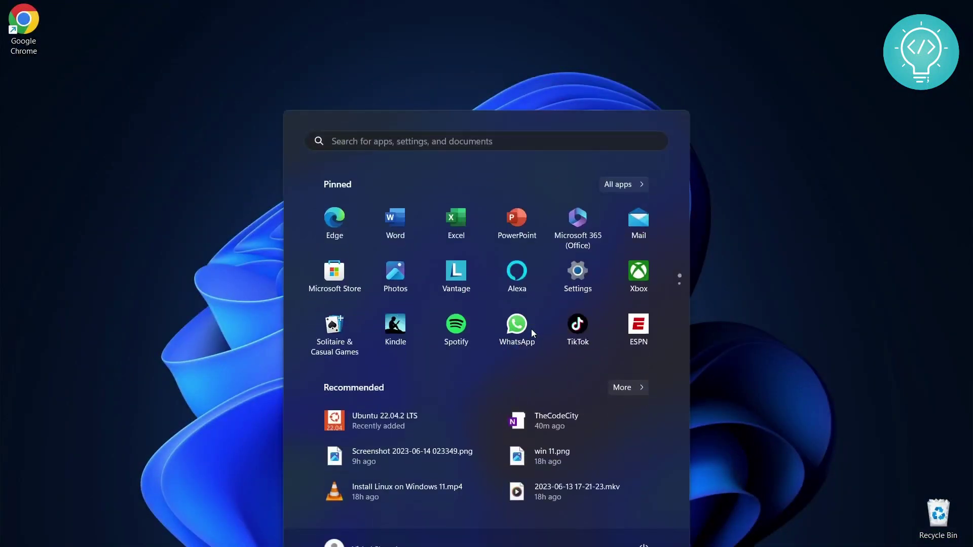
pyautogui.write('ubuntu')
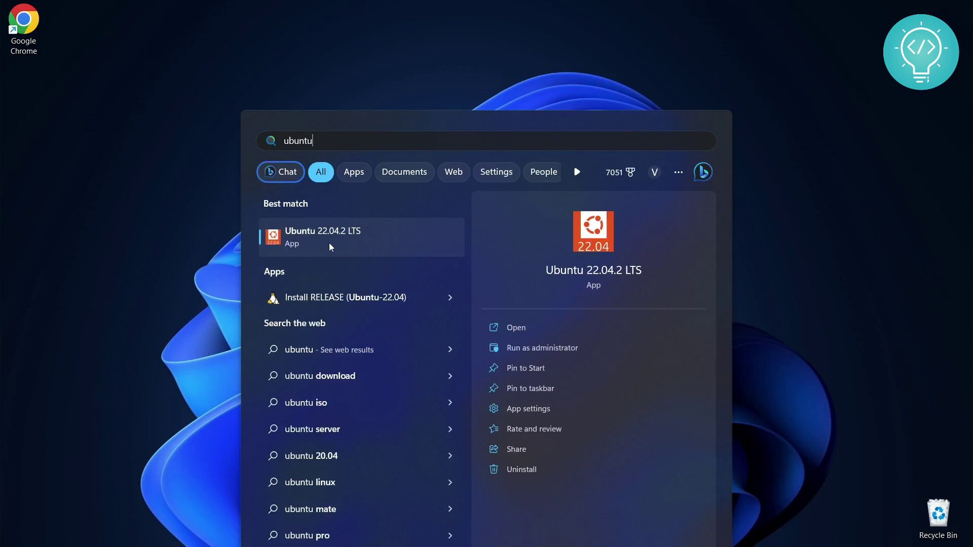
# Open Ubuntu 22.04.2 LTS from the Best match result
pyautogui.click(329, 243)
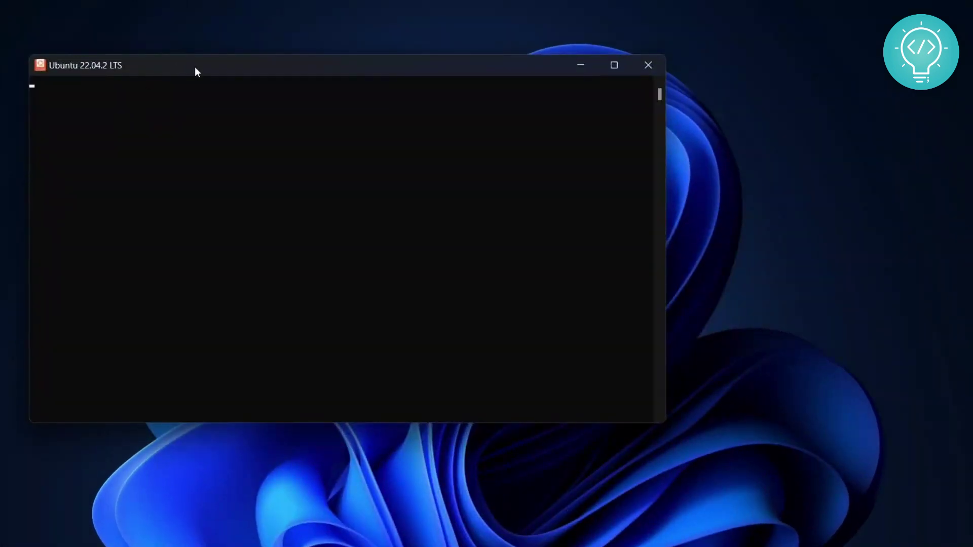